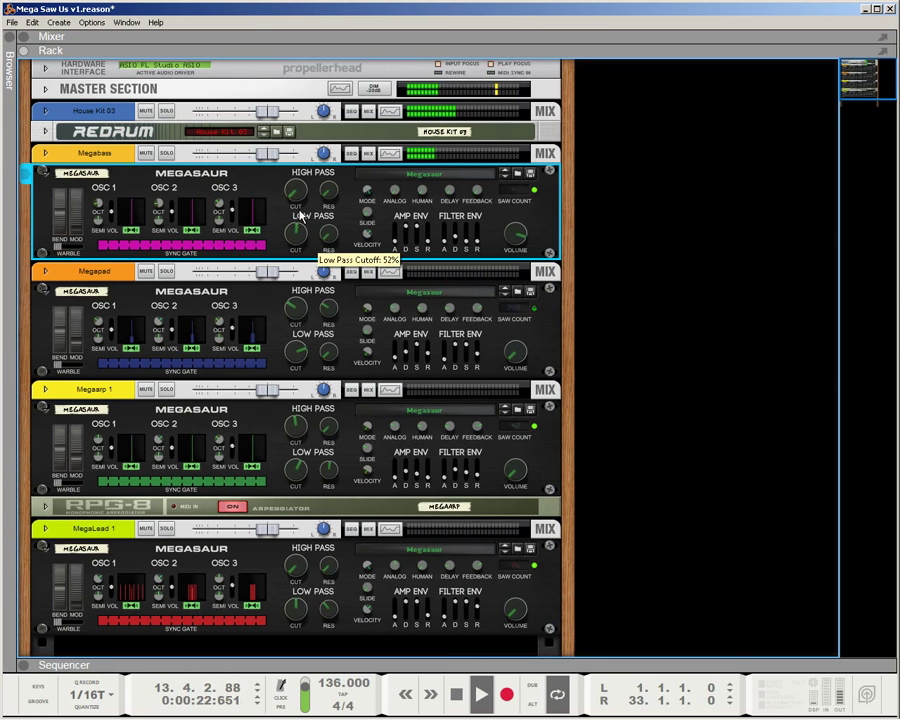
- Sweep Megabass's low pass cutoff, and bring in Megapad at about 28% volume with its low pass cutoff at 27%
left_click_drag(300, 215, 286, 256)
mouse_move(515, 352)
left_mouse_down()
mouse_move(538, 362)
mouse_move(518, 365)
mouse_move(519, 349)
left_mouse_up()
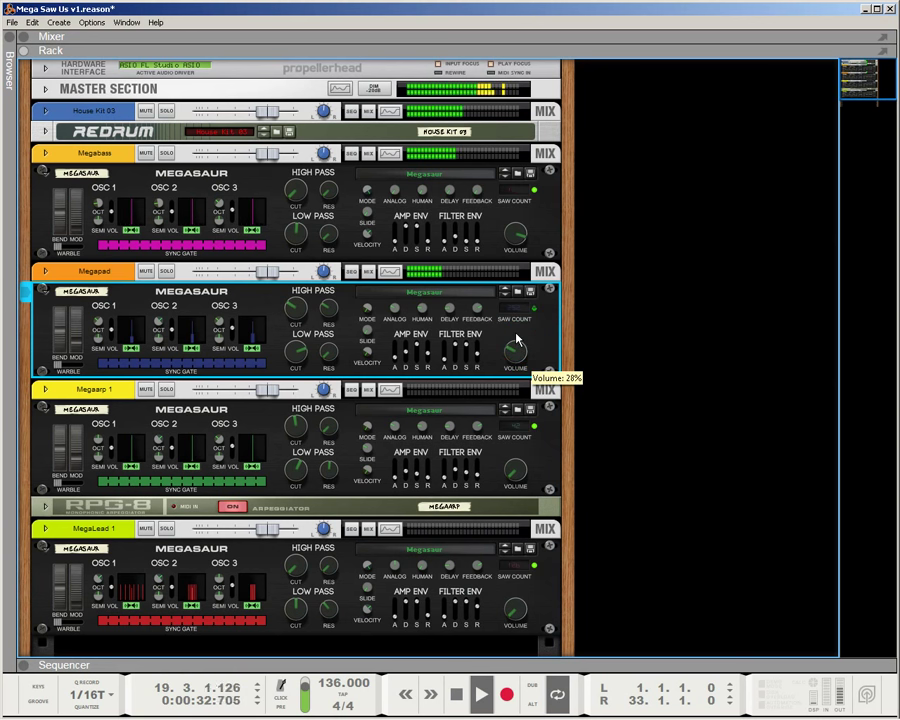
left_click(667, 372)
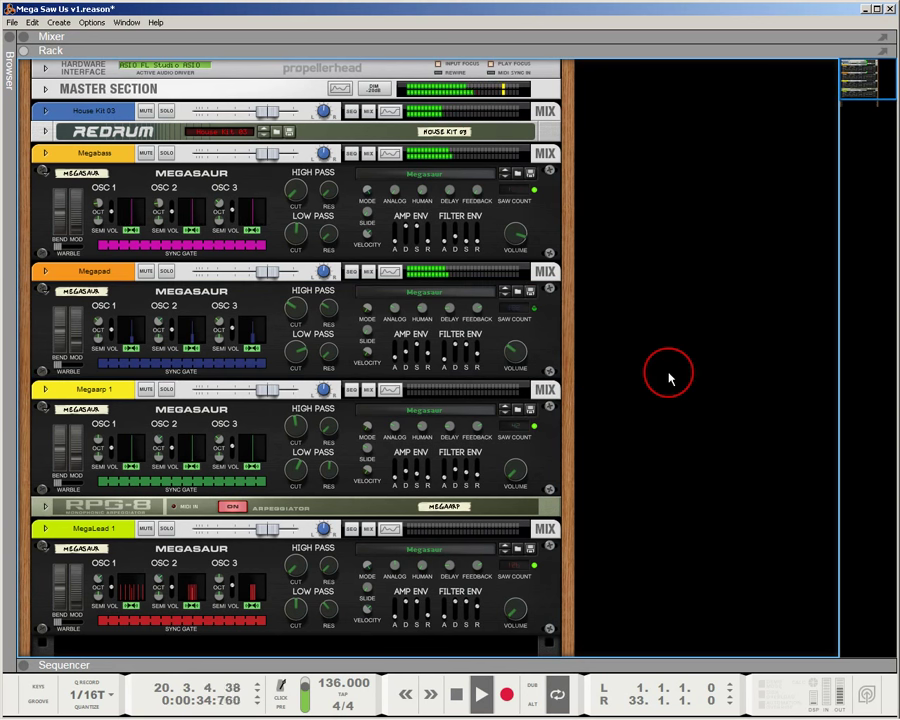
left_click_drag(291, 358, 300, 401)
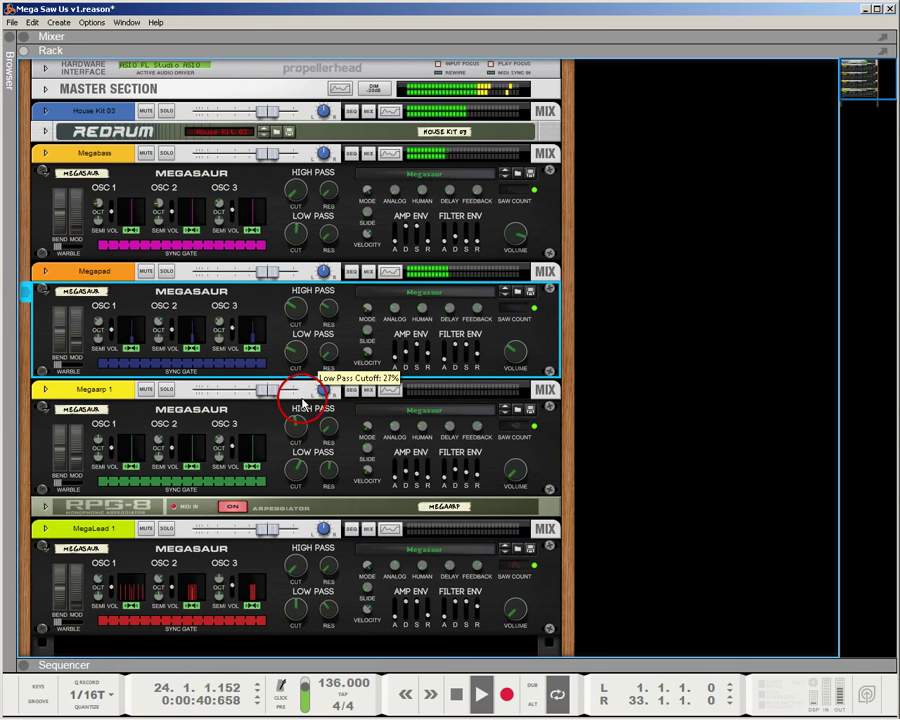
- Bring in Megaarp 1 by raising its synth volume well past the midpoint
left_click(516, 470)
left_click_drag(518, 473, 517, 458)
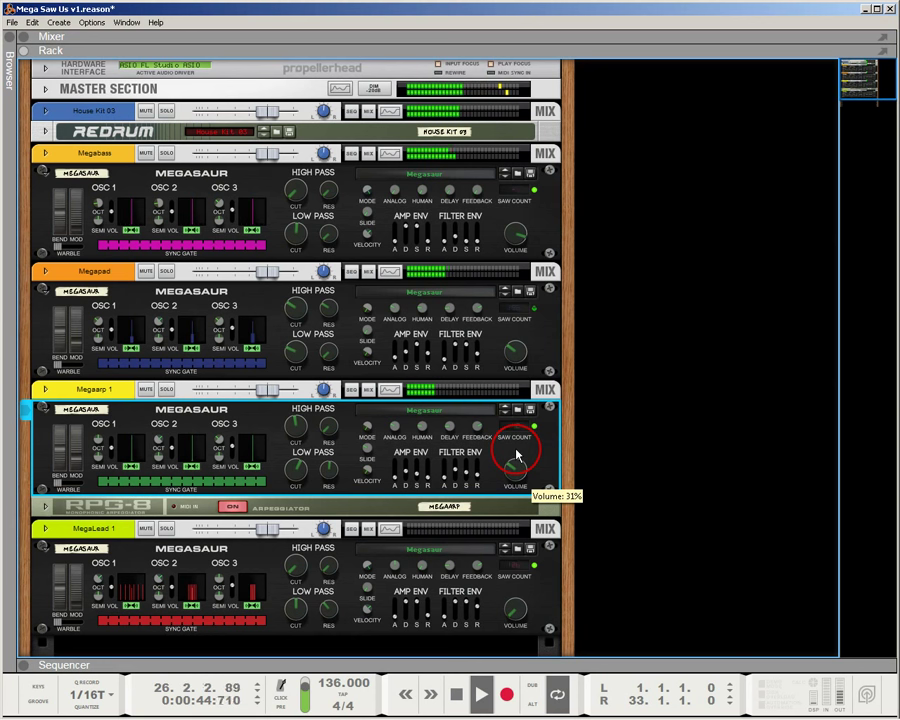
left_click_drag(518, 447, 524, 414)
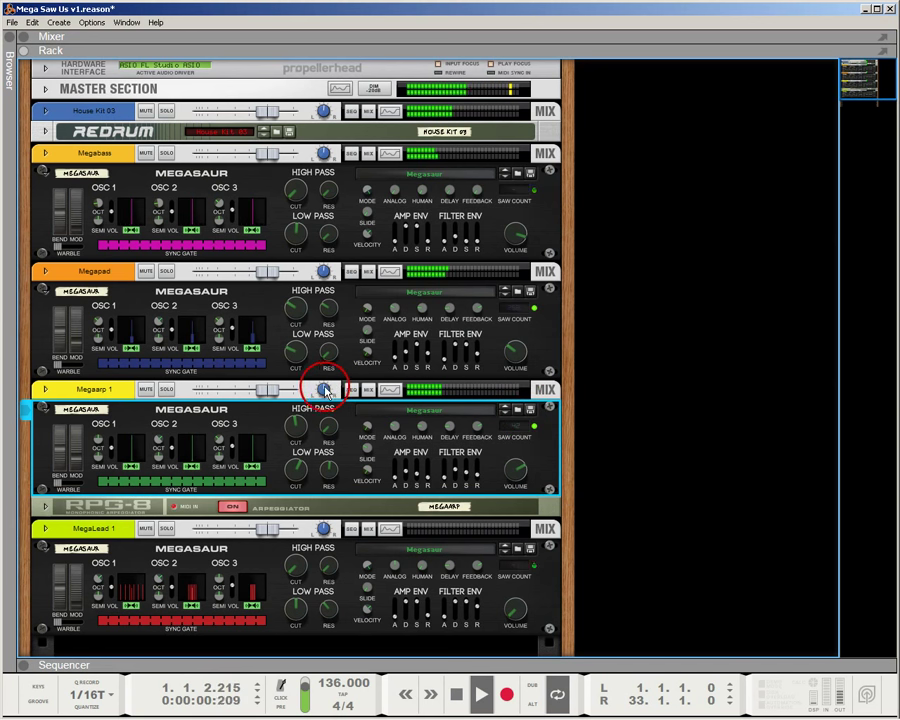
- Open Megapad's low pass cutoff to about 51% and raise MegaLead 1's volume to roughly a quarter
left_click(301, 359)
left_click_drag(301, 359, 297, 330)
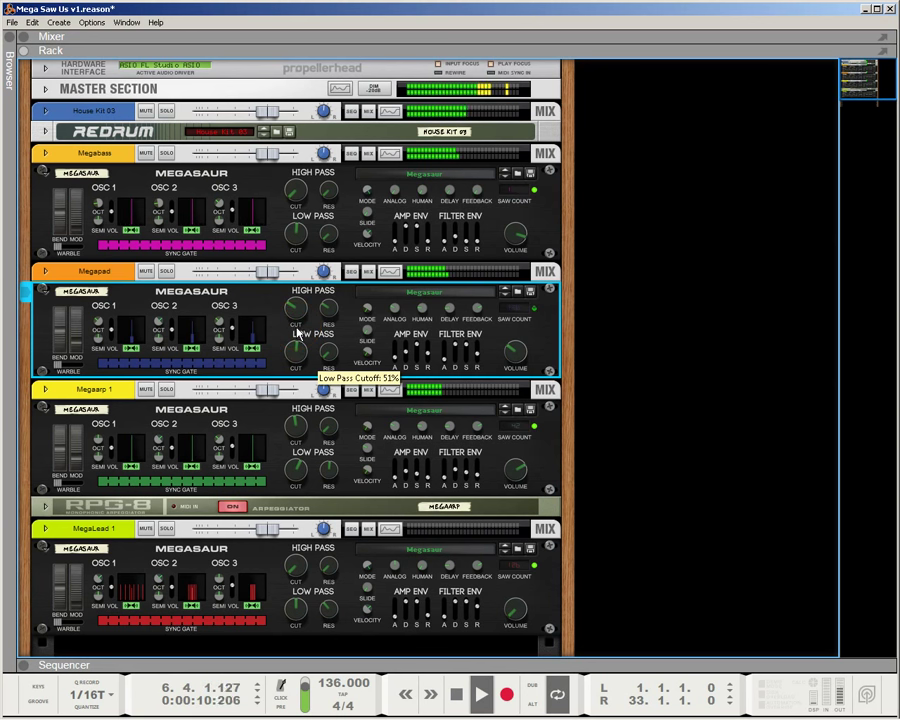
left_click(518, 618)
left_click_drag(518, 618, 520, 599)
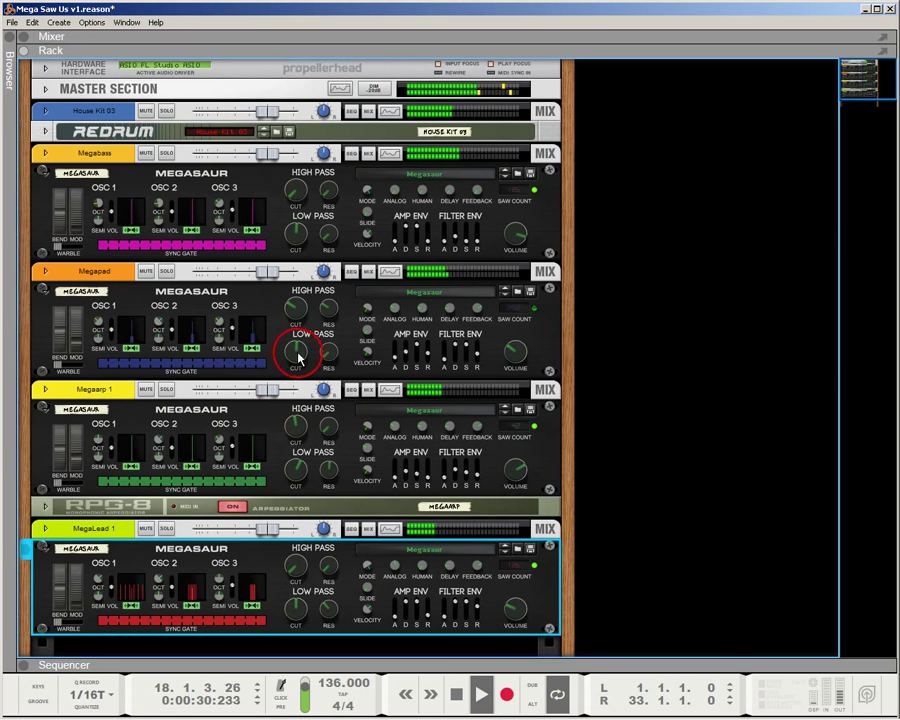
- Lower the low pass cutoffs of Megabass, Megapad and Megaarp 1, taking Megaarp 1's to about 23%
left_click_drag(300, 236, 301, 268)
left_click_drag(293, 346, 297, 386)
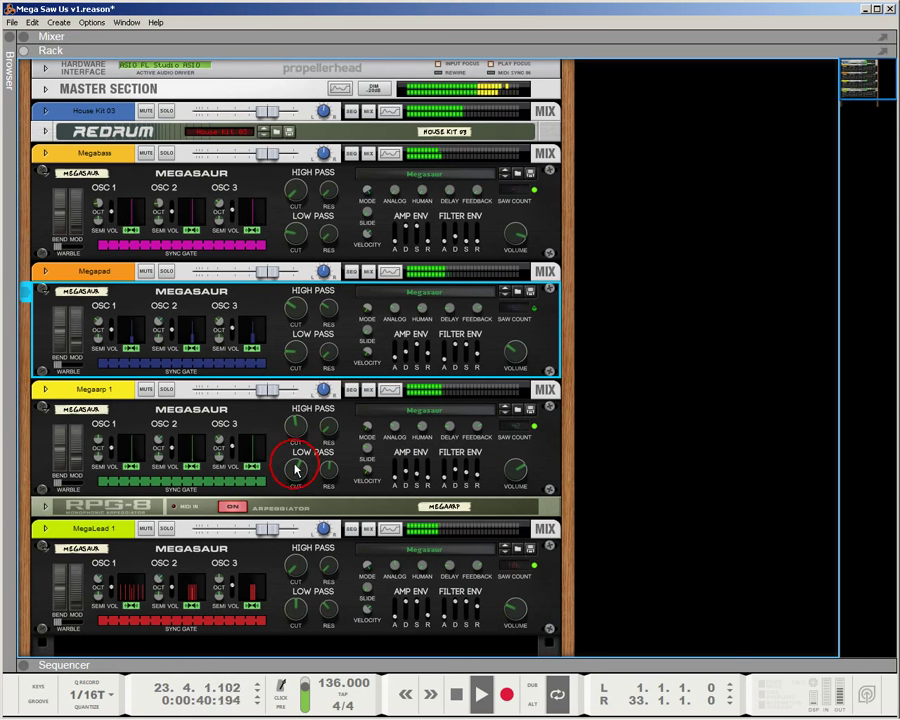
left_click_drag(296, 469, 296, 479)
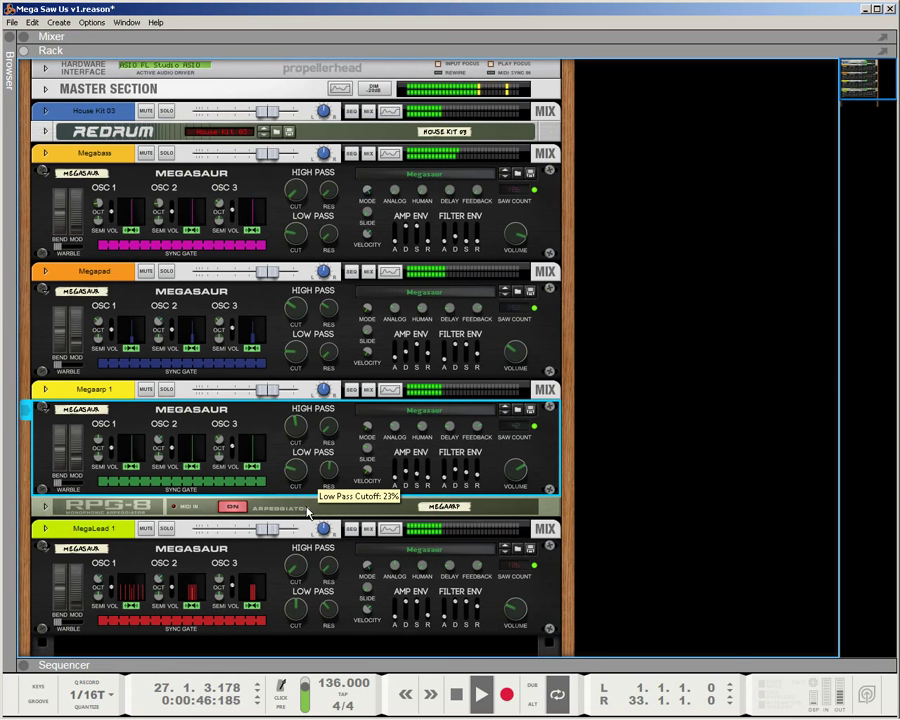
- Adjust MegaLead 1's envelope release and close down its low pass cutoff
mouse_move(481, 583)
left_mouse_down()
mouse_move(480, 612)
mouse_move(477, 600)
left_mouse_up()
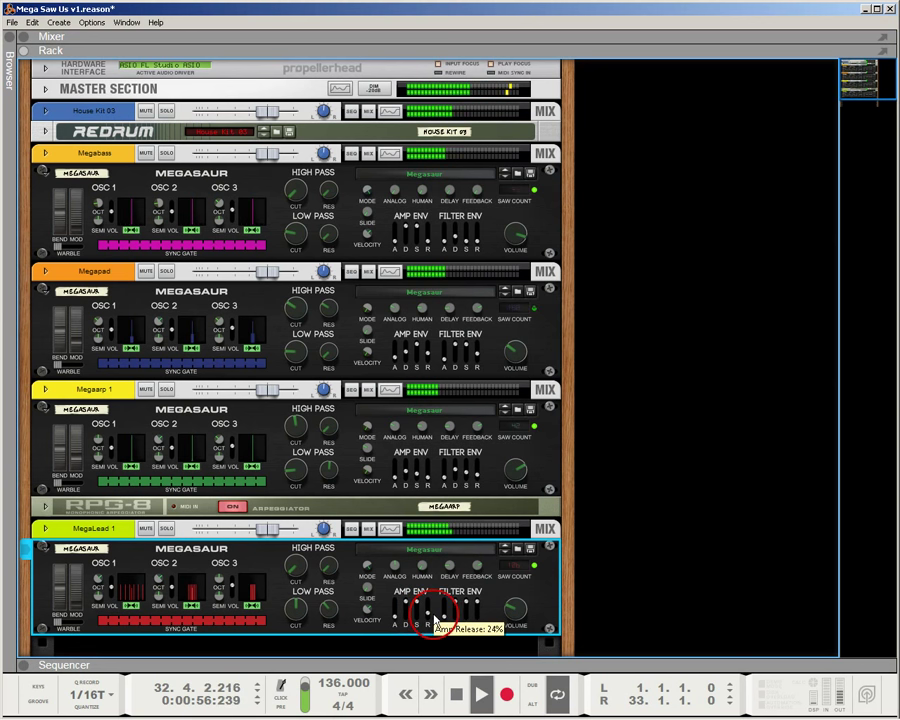
left_click(297, 611)
left_click_drag(299, 612, 300, 666)
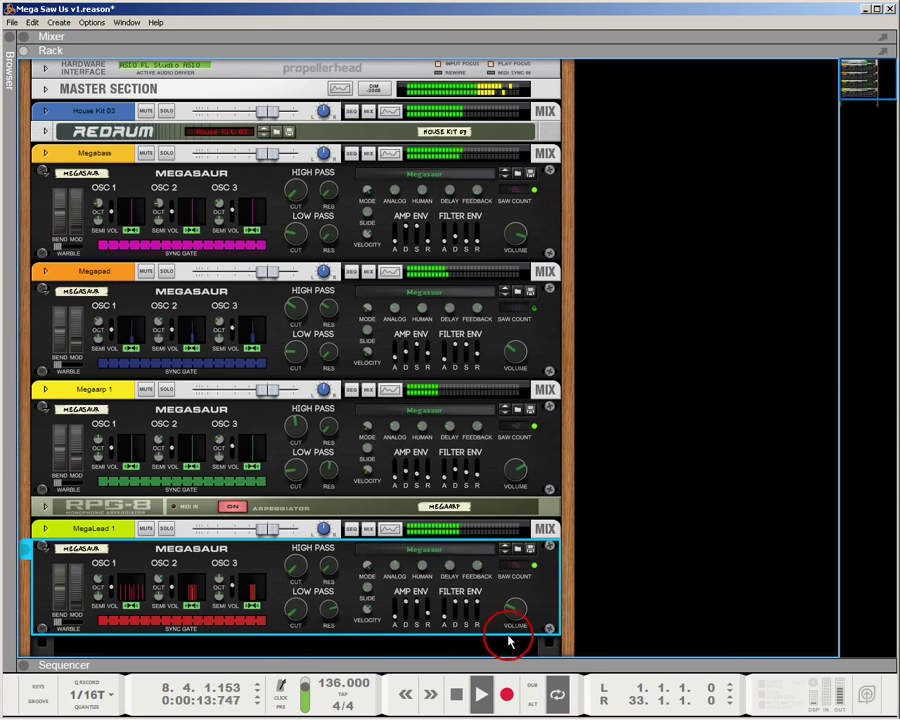
- Turn MegaLead 1's volume down to zero and reopen its low pass cutoff to about the midpoint
left_click_drag(515, 610, 521, 651)
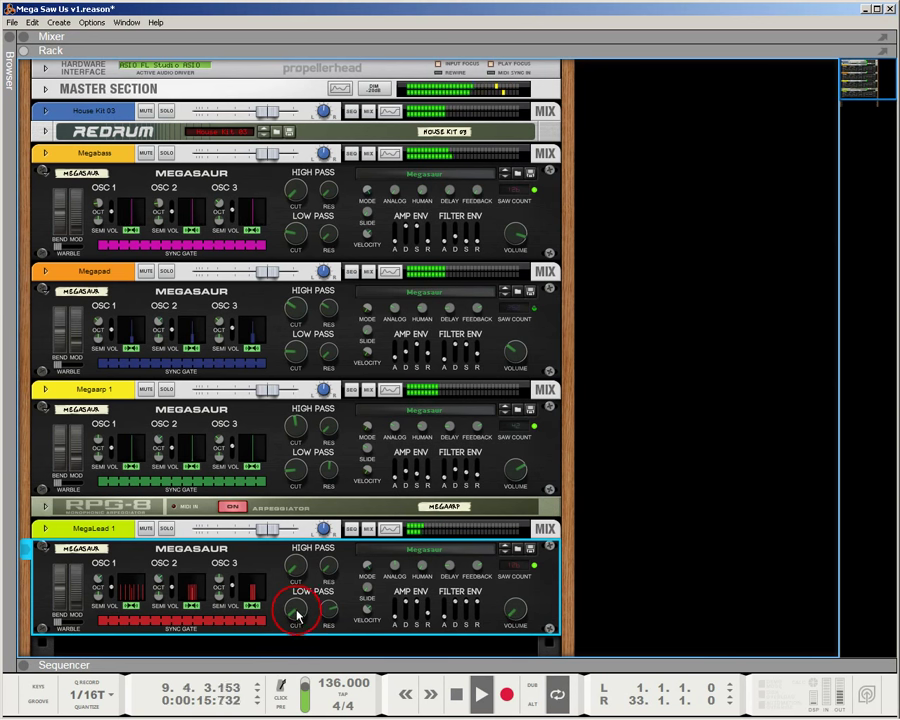
left_click_drag(297, 617, 303, 561)
- Set Megaarp 1's amp decay to about 63%, lower its high pass cutoff and close its low pass cutoff
mouse_move(296, 463)
left_mouse_down()
mouse_move(297, 472)
mouse_move(300, 450)
left_mouse_up()
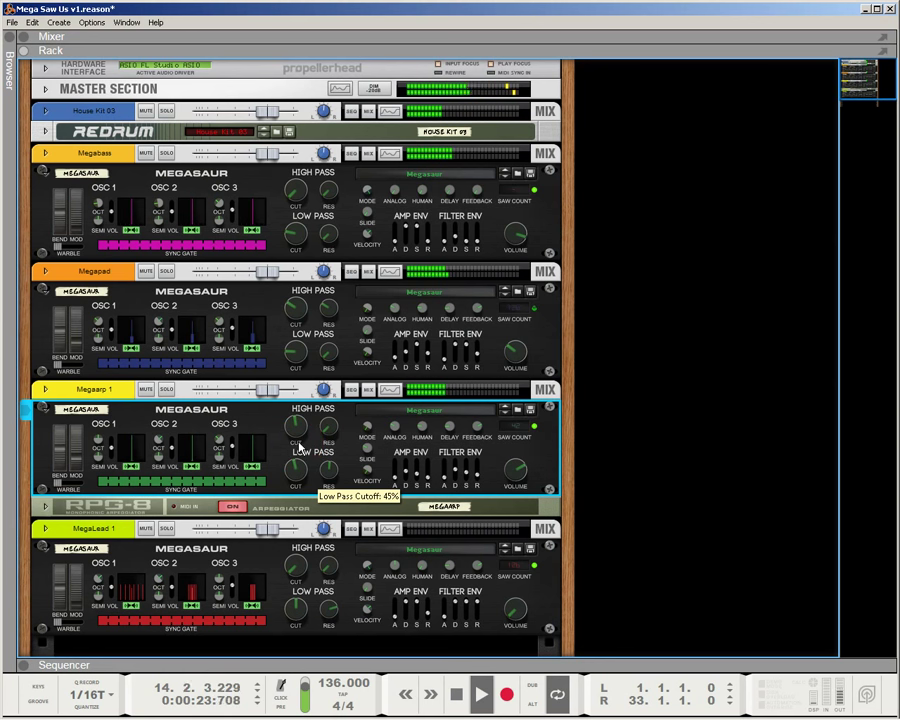
left_click_drag(297, 446, 297, 444)
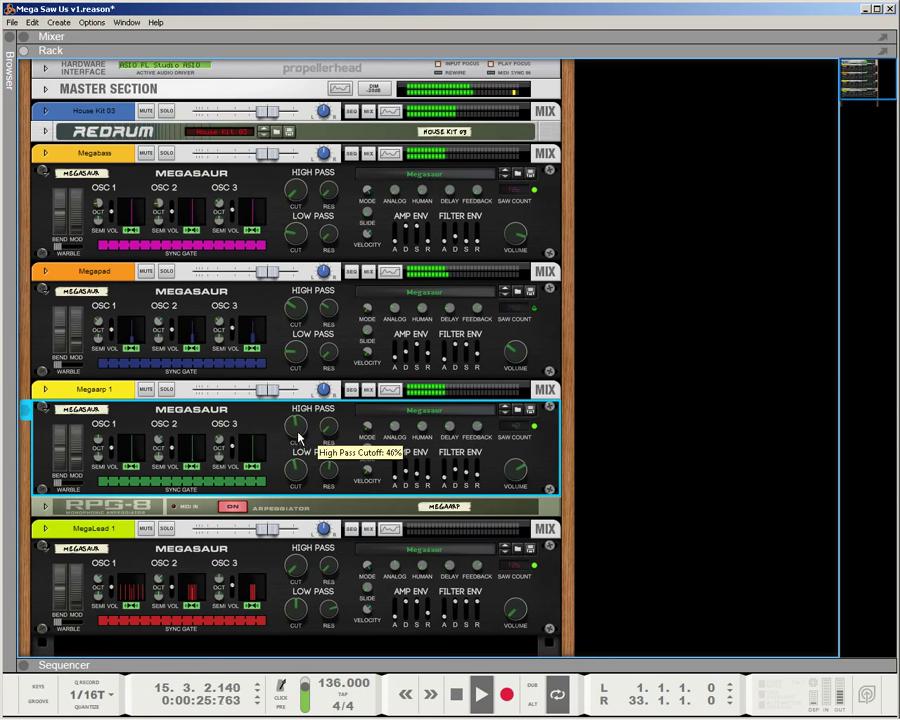
left_click_drag(372, 470, 485, 484)
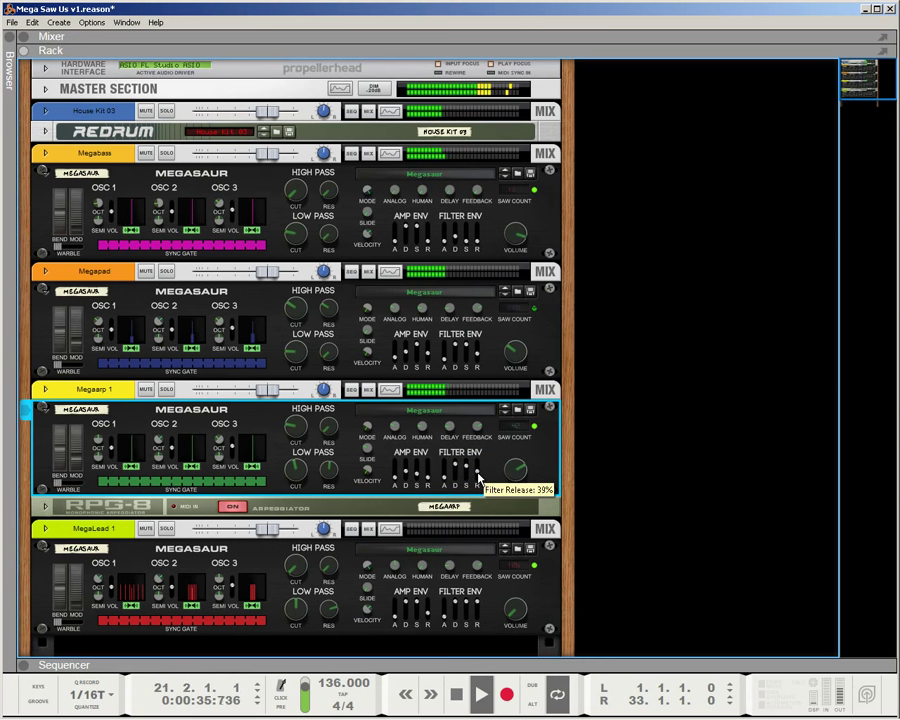
mouse_move(410, 466)
left_mouse_down()
mouse_move(406, 478)
mouse_move(407, 470)
left_mouse_up()
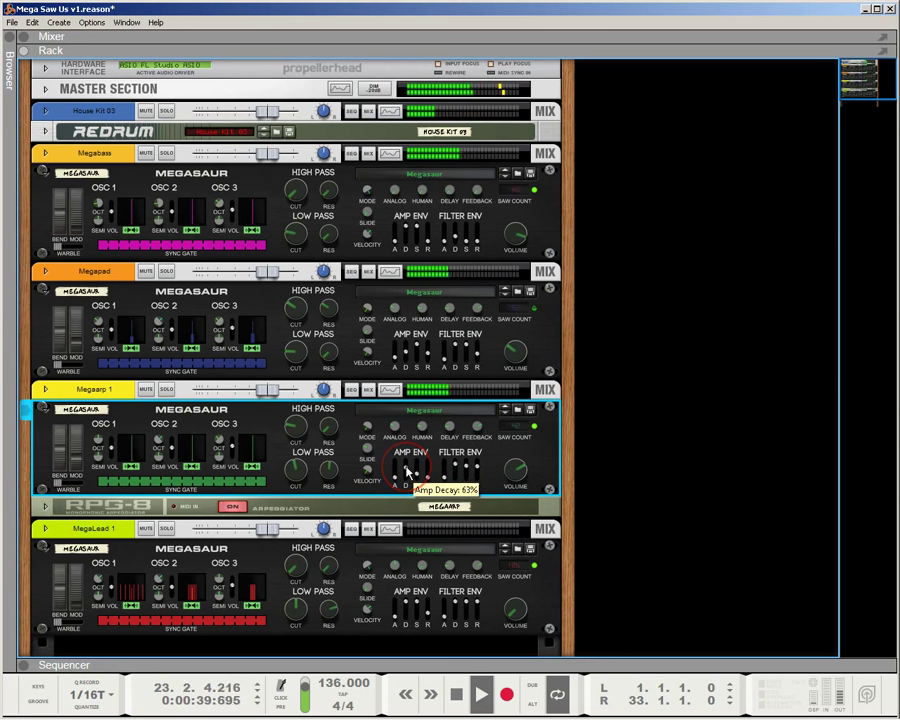
left_click_drag(297, 450, 307, 540)
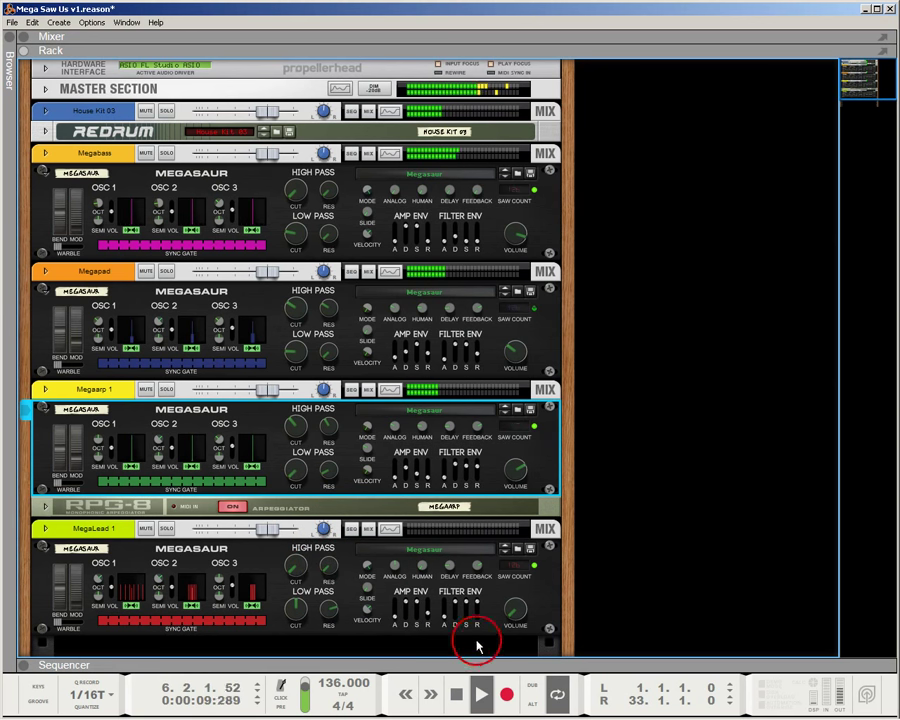
- Bring MegaLead 1 back in at a low volume, set its filter release to about 39% and sweep its low pass cutoff
left_click(516, 619)
left_click_drag(517, 619, 517, 613)
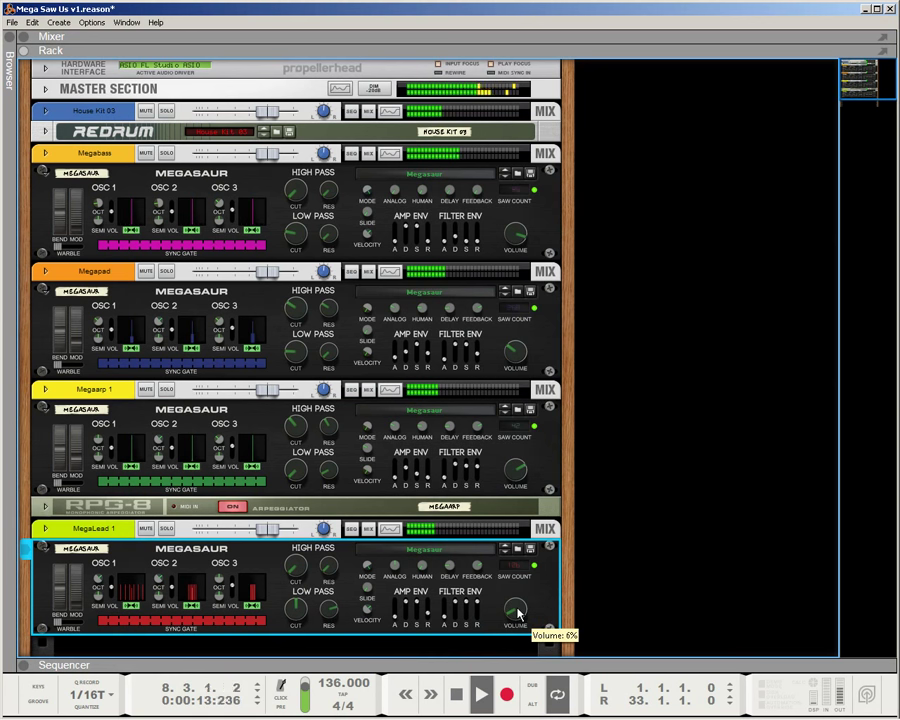
mouse_move(477, 606)
left_mouse_down()
mouse_move(473, 592)
mouse_move(478, 620)
left_mouse_up()
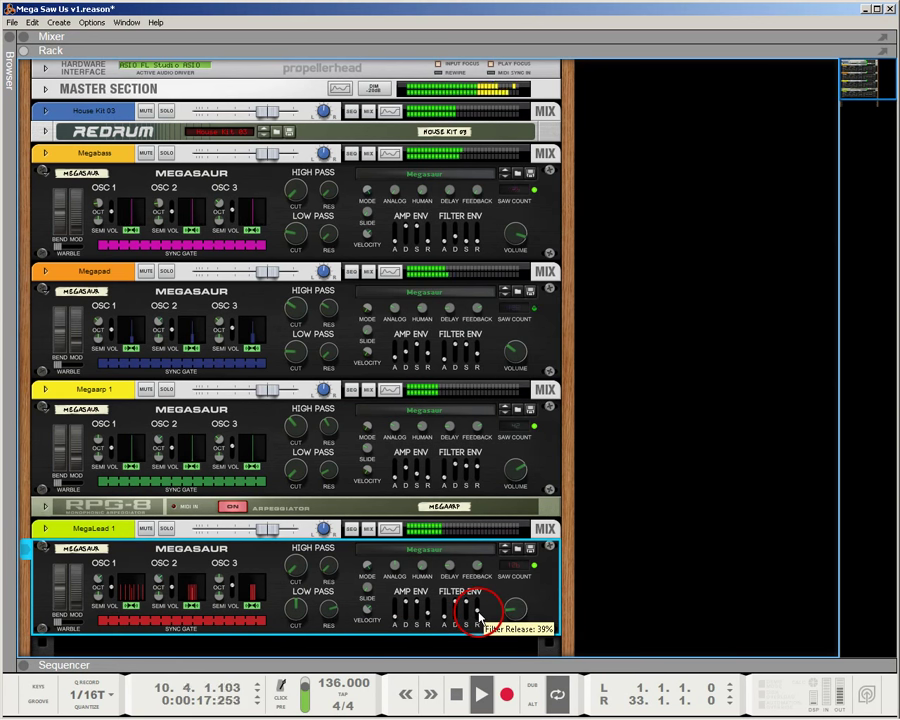
left_click_drag(299, 597, 265, 632)
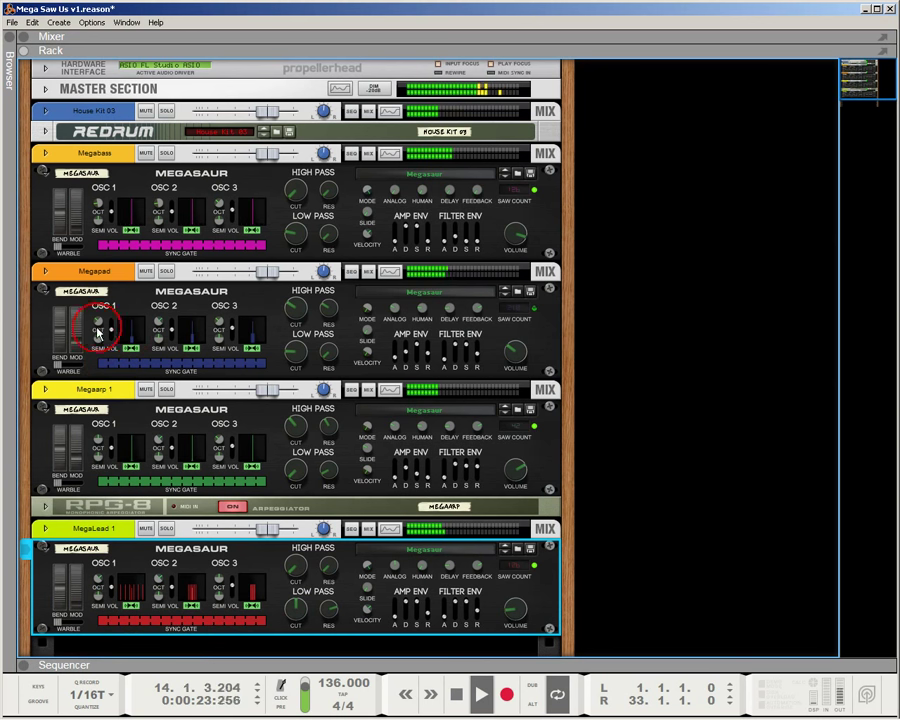
- Push Megapad's mod wheel up and open its low pass cutoff to about 73%
left_click_drag(70, 340, 84, 285)
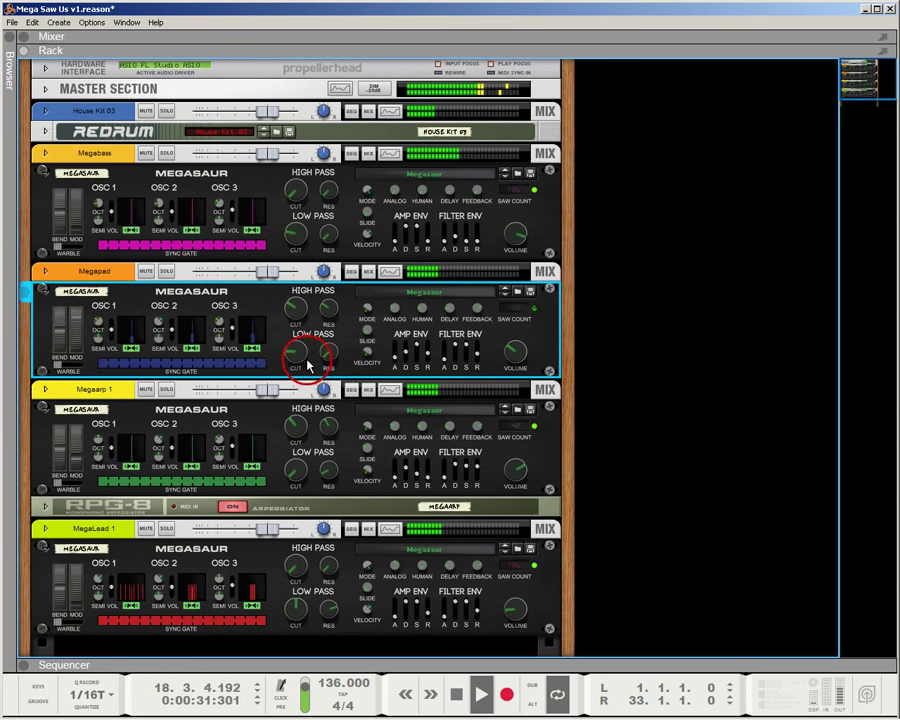
left_click_drag(296, 347, 293, 311)
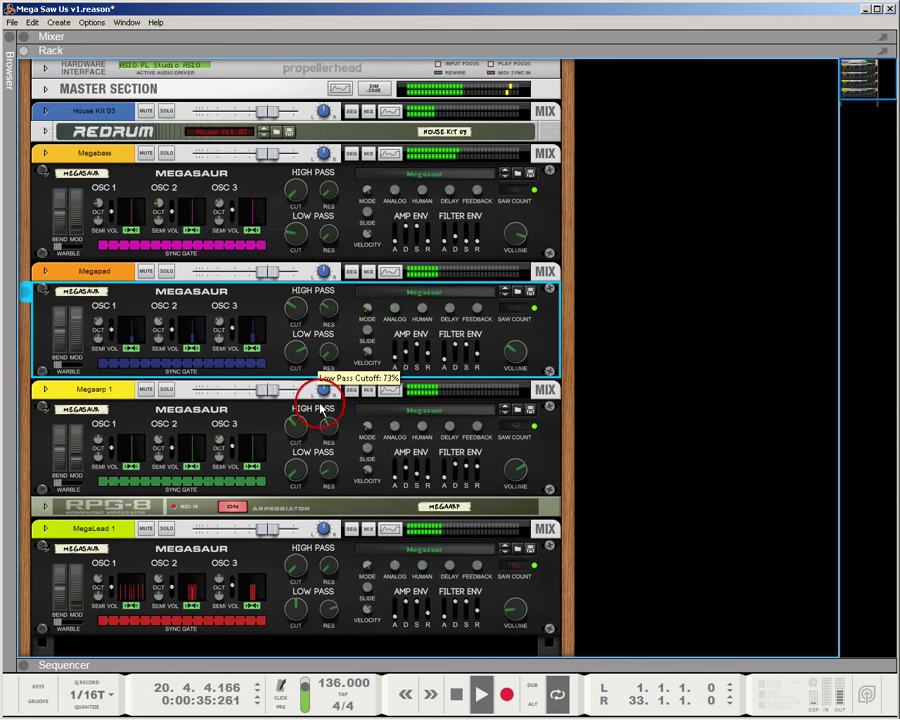
- Take Megaarp 1's low pass cutoff to about 4% and MegaLead 1's low pass cutoff to 0%
mouse_move(298, 470)
left_mouse_down()
mouse_move(302, 433)
mouse_move(301, 476)
left_mouse_up()
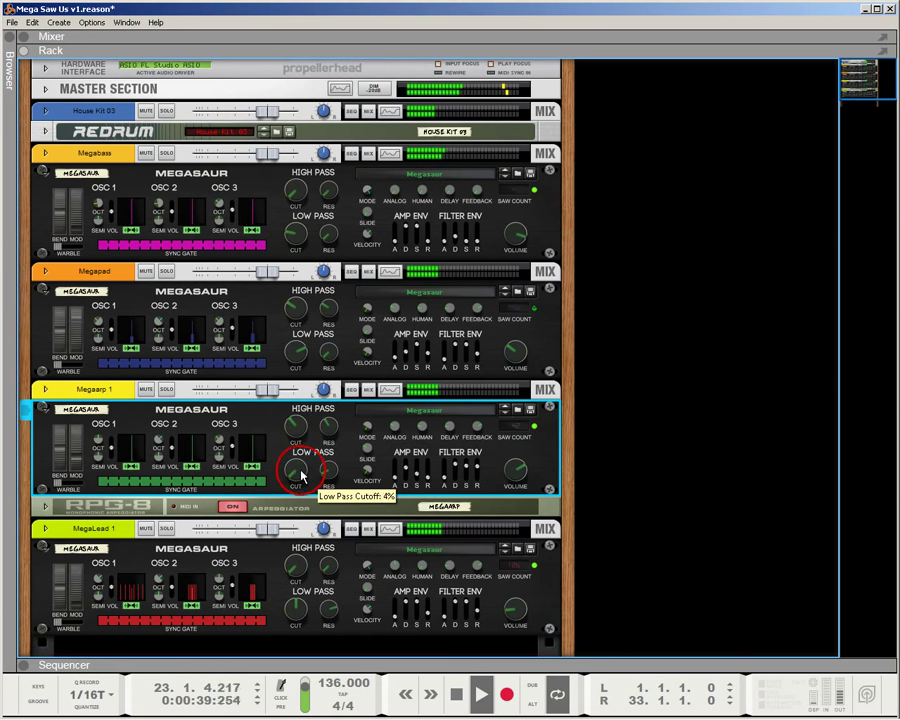
left_click_drag(295, 607, 301, 668)
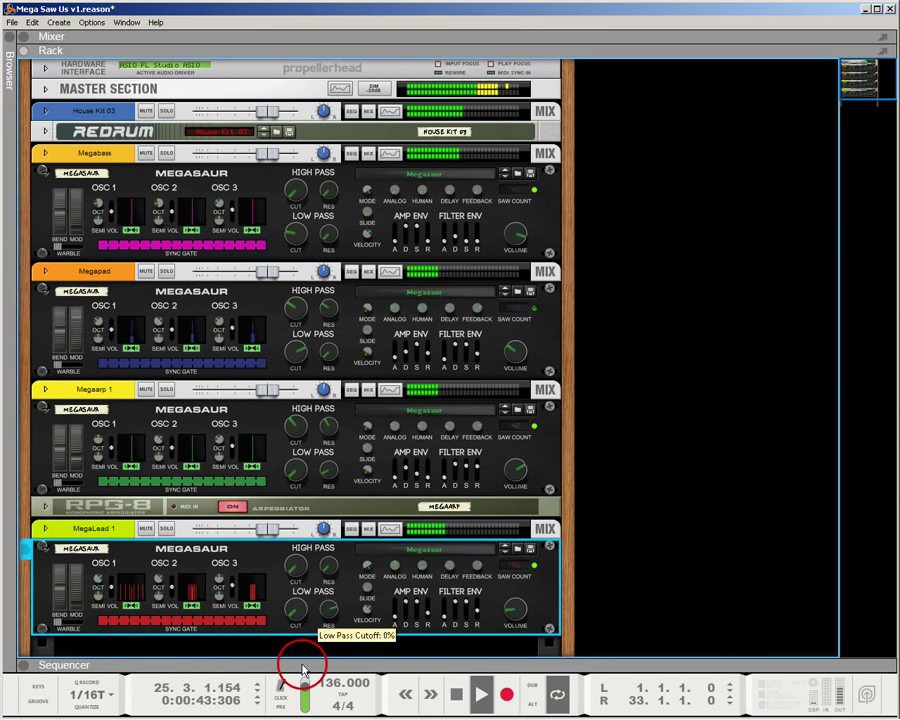
left_click(658, 406)
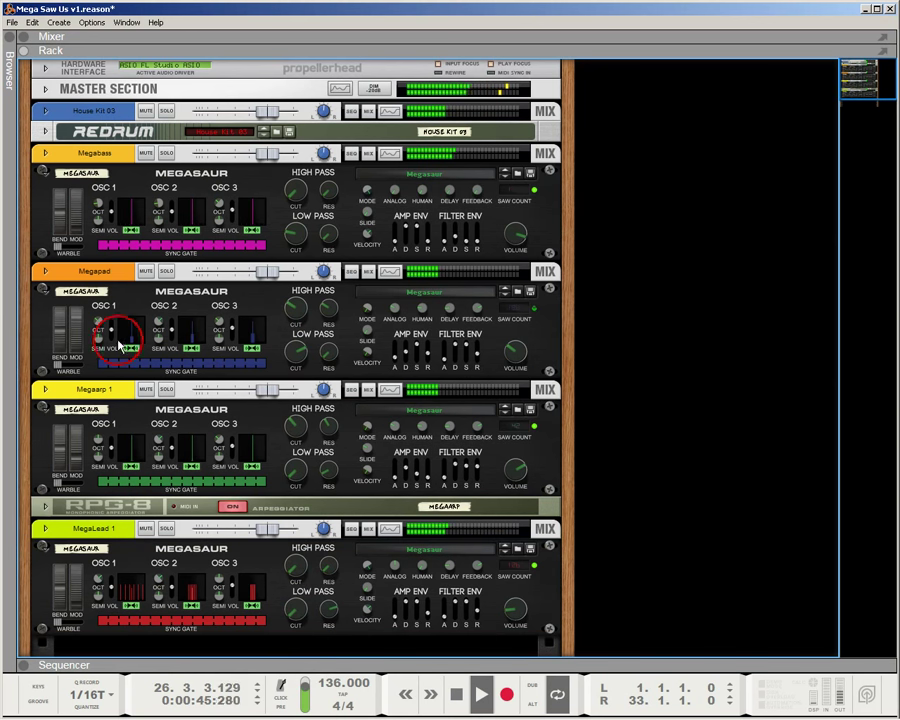
- On Megapad, bring the mod wheel back down, raise the high pass cutoff to about 86% and reopen the low pass cutoff
left_click_drag(74, 327, 80, 368)
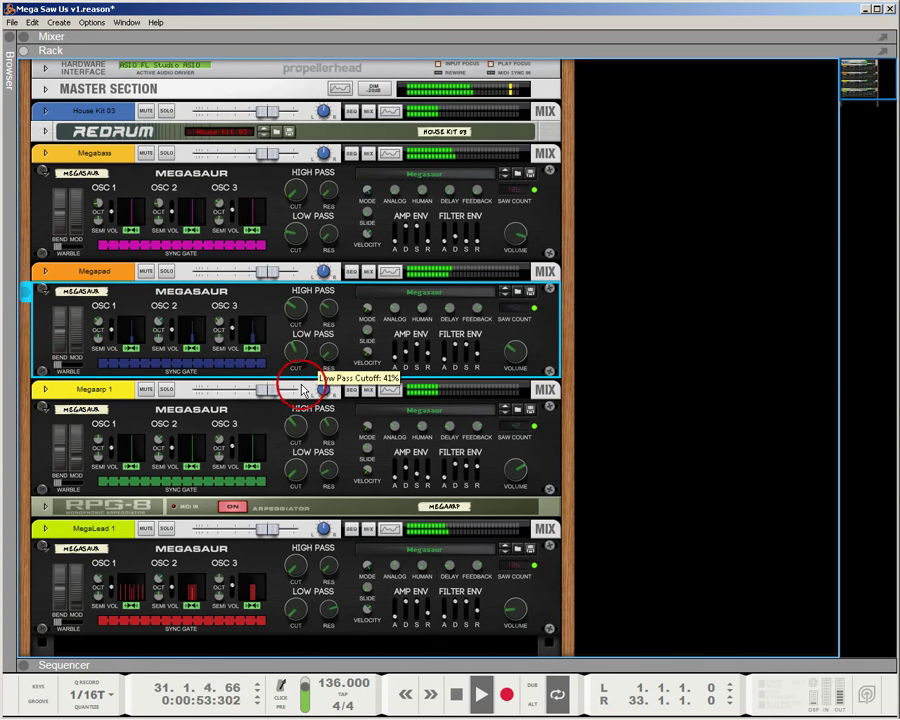
left_click_drag(299, 375, 296, 353)
left_click_drag(293, 307, 296, 263)
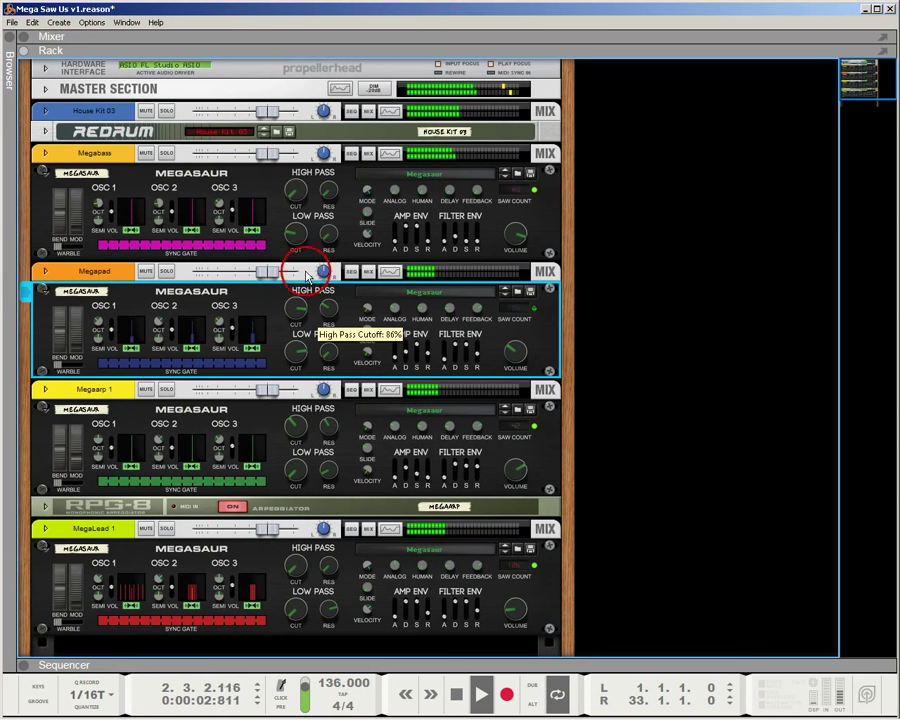
mouse_move(300, 352)
left_mouse_down()
mouse_move(302, 384)
mouse_move(303, 362)
left_mouse_up()
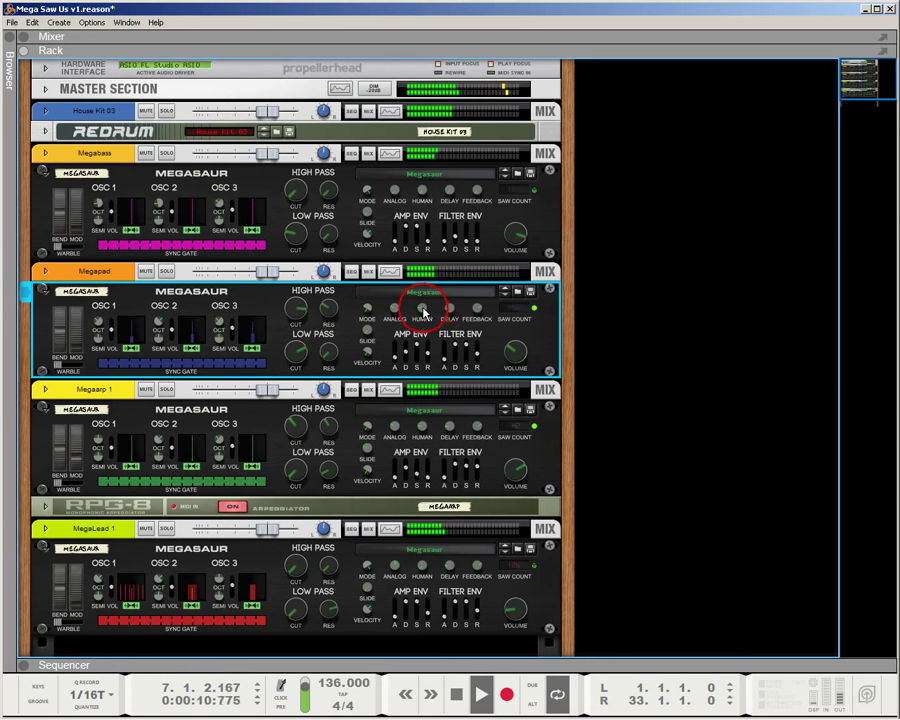
- Adjust Megapad's Human amount and set its volume to about 47%, high pass cutoff to 66% and low pass cutoff to 48%
left_click_drag(424, 313, 428, 292)
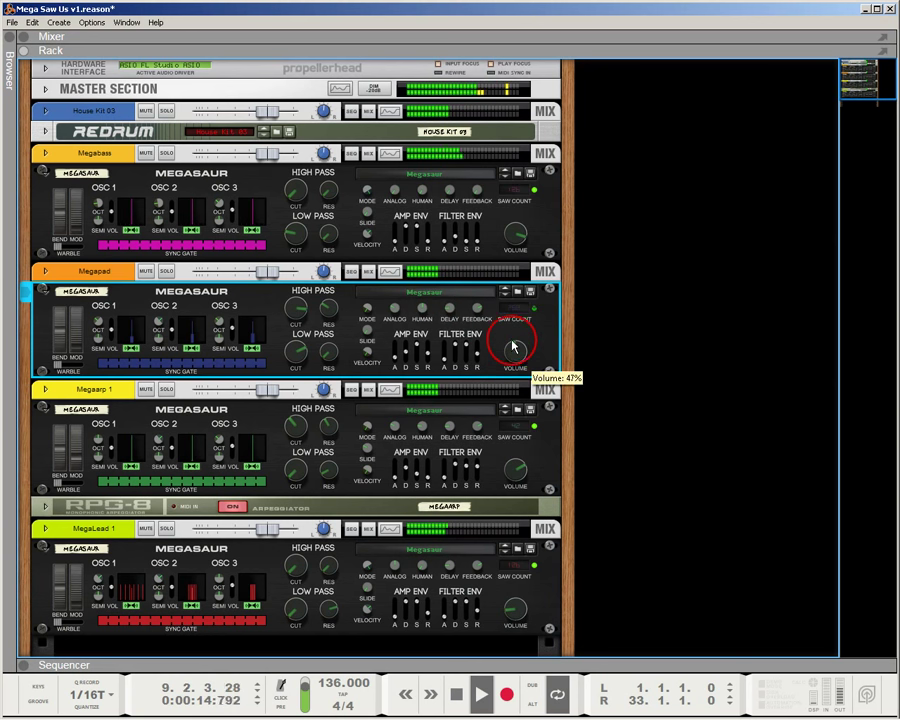
left_click_drag(300, 316, 303, 336)
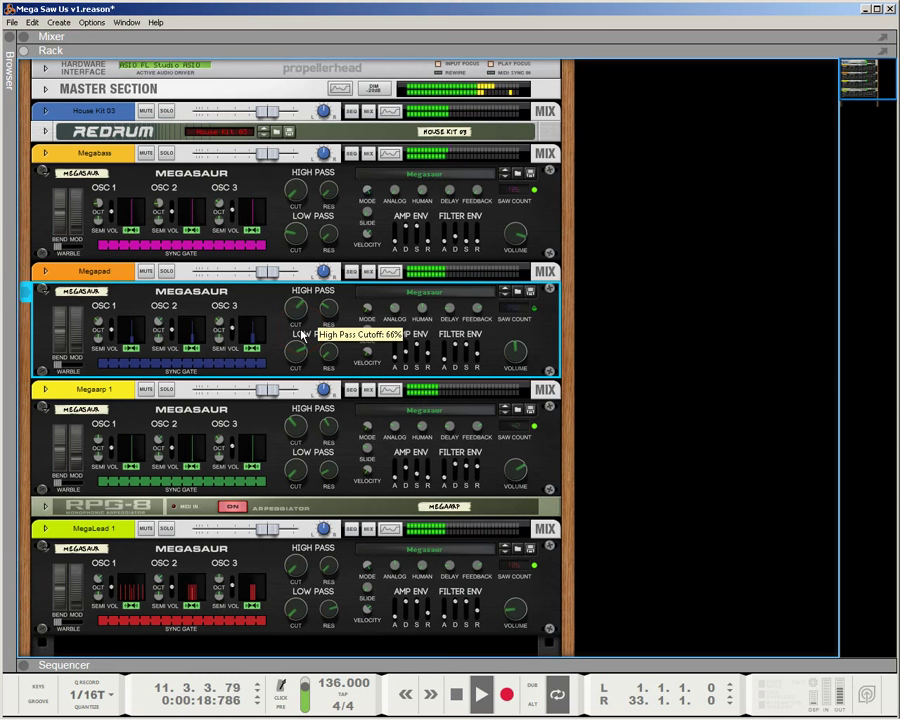
left_click_drag(326, 312, 293, 340)
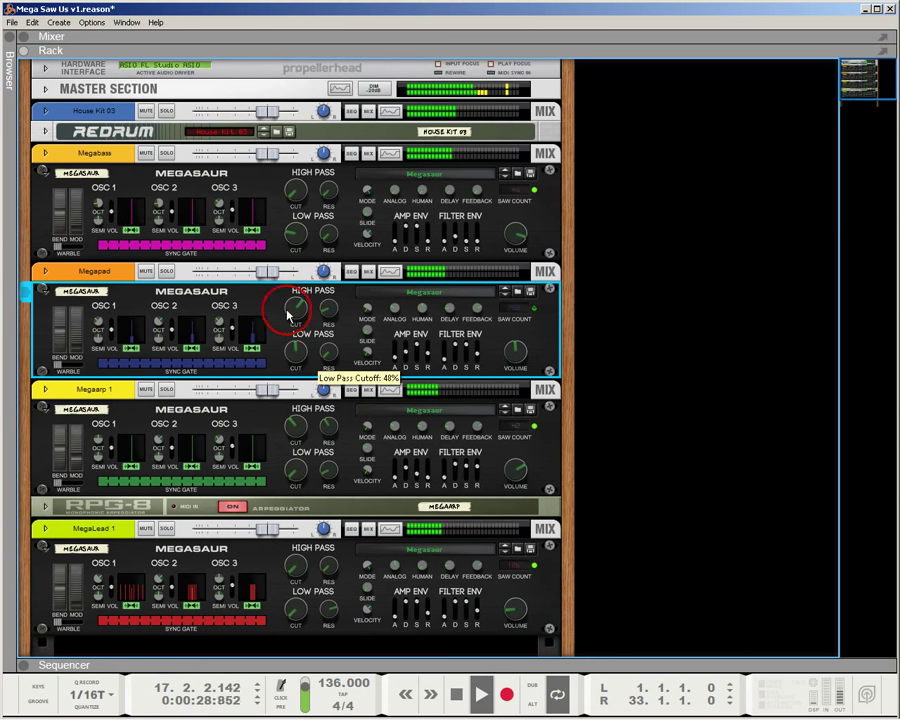
- Open Megabass's low pass cutoff to about 85% and lower Megapad's low pass cutoff to about 23%
left_click(297, 238)
left_click_drag(297, 238, 297, 182)
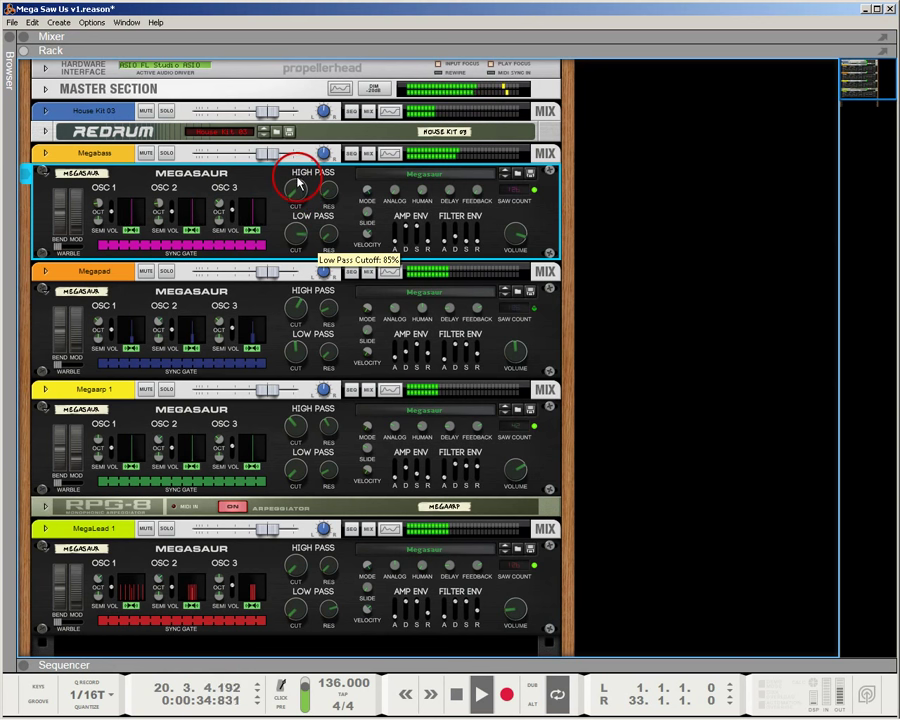
left_click(297, 355)
left_click_drag(297, 361, 298, 380)
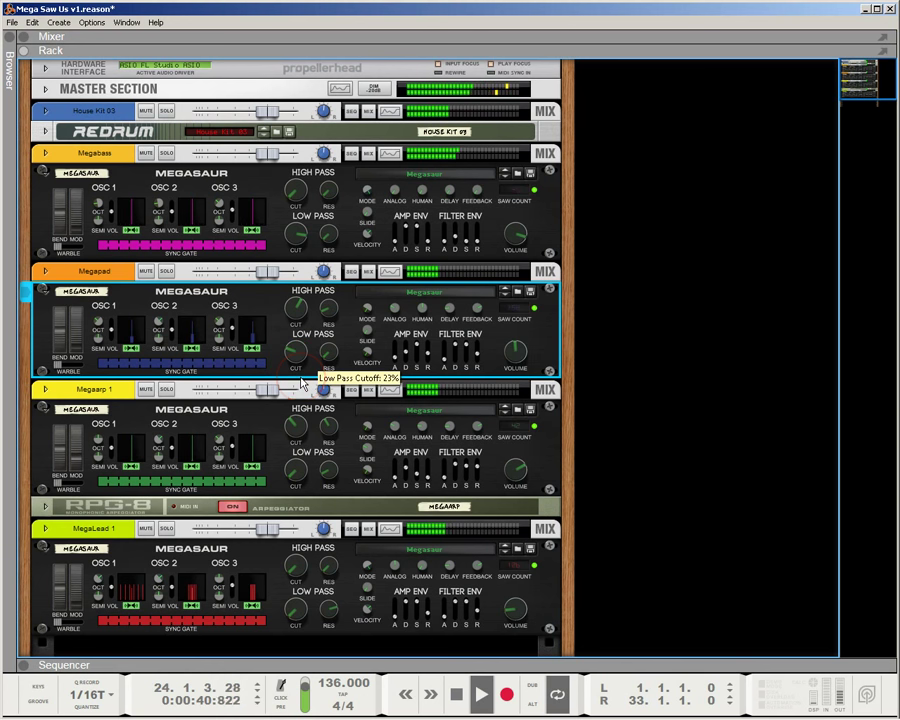
- On Megabass, raise the low pass resonance to about halfway, sweep the high pass cutoff up to 27% and lower the low pass cutoff
left_click_drag(327, 232, 329, 191)
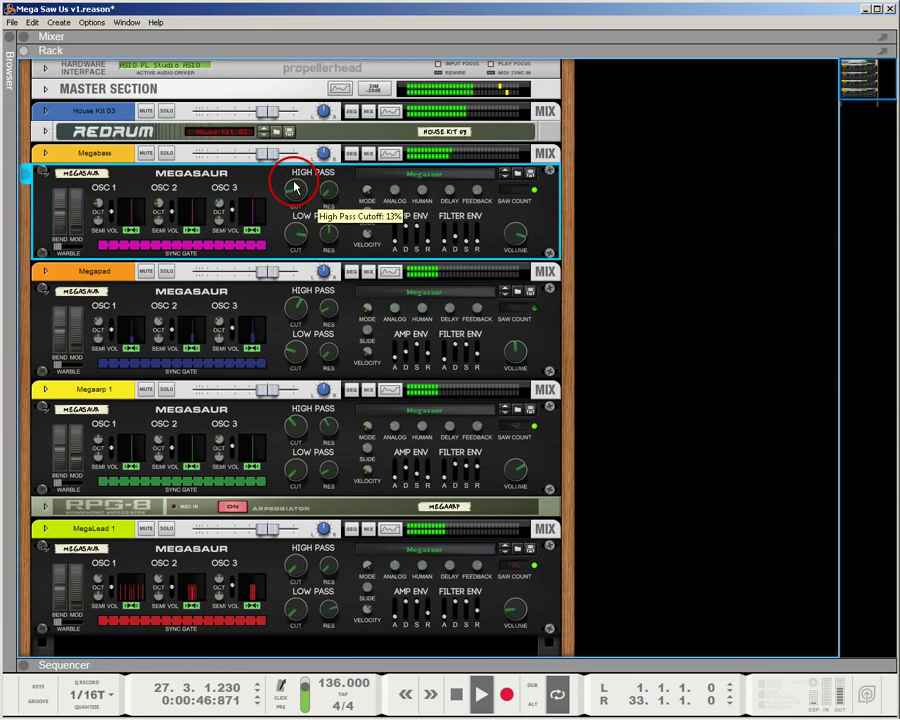
left_click_drag(295, 182, 296, 172)
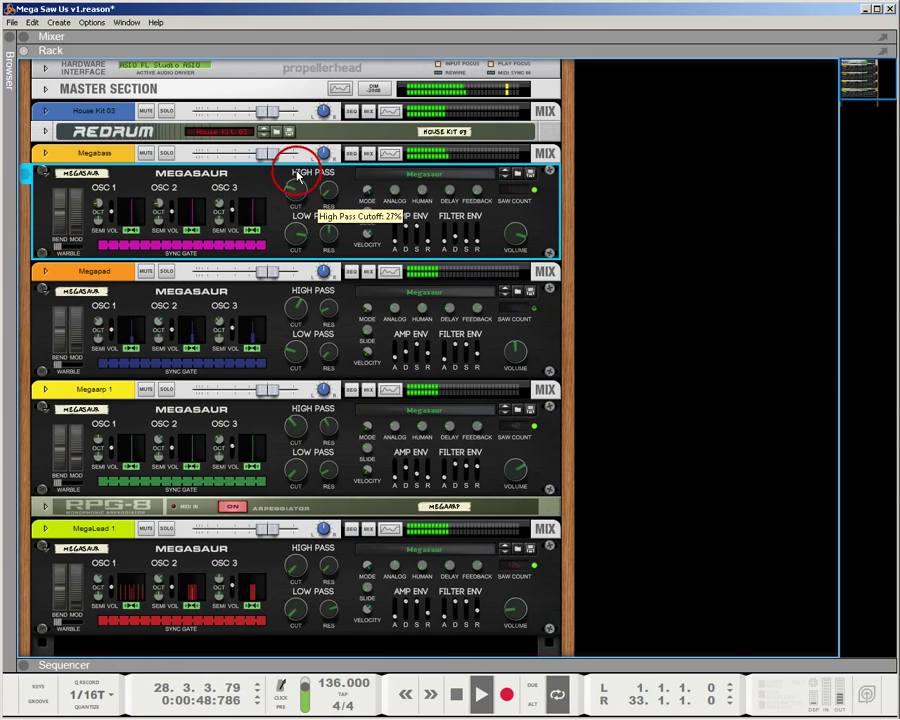
left_click_drag(297, 230, 297, 265)
- Turn the synth volumes of Megapad, Megaarp 1 and MegaLead 1 down to zero
left_click(511, 358)
left_click_drag(511, 358, 516, 416)
left_click(515, 472)
left_click_drag(513, 503, 518, 645)
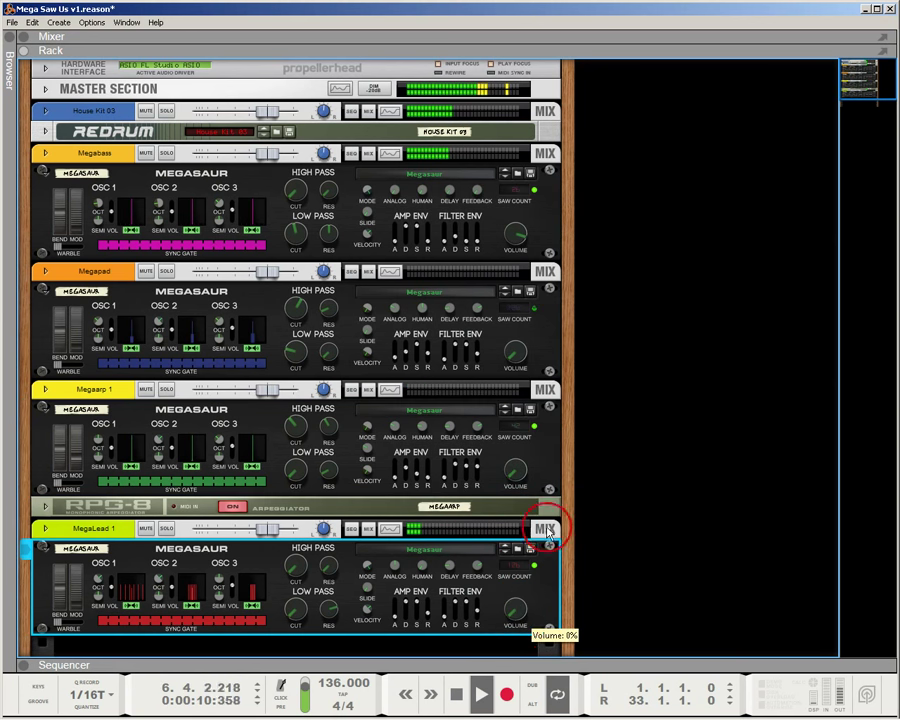
- Open Megabass's low pass cutoff most of the way and stop playback
left_click_drag(301, 235, 297, 117)
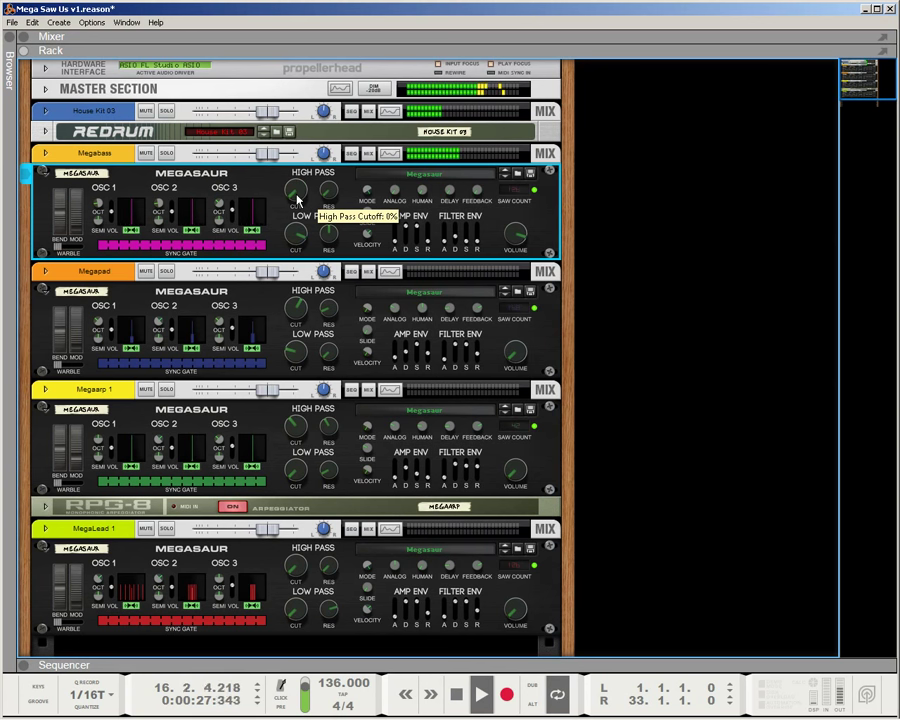
left_click(456, 693)
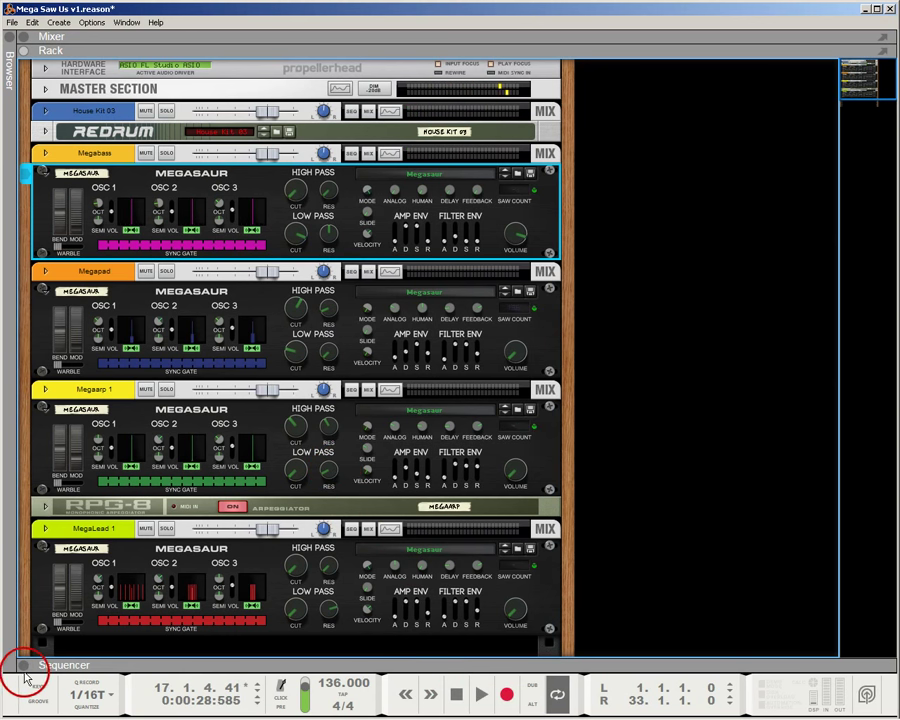